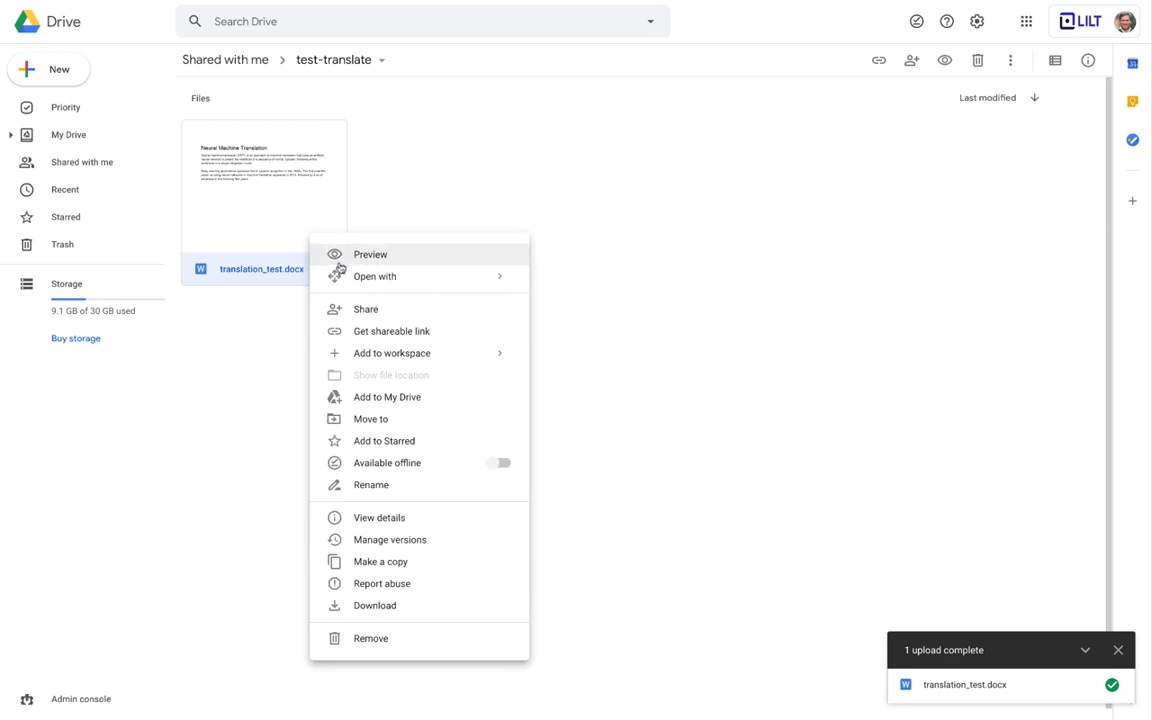
- Preview translation_test.docx in the Google Drive folder, then close the preview
{"action": "left_click", "coordinate": [350, 252]}
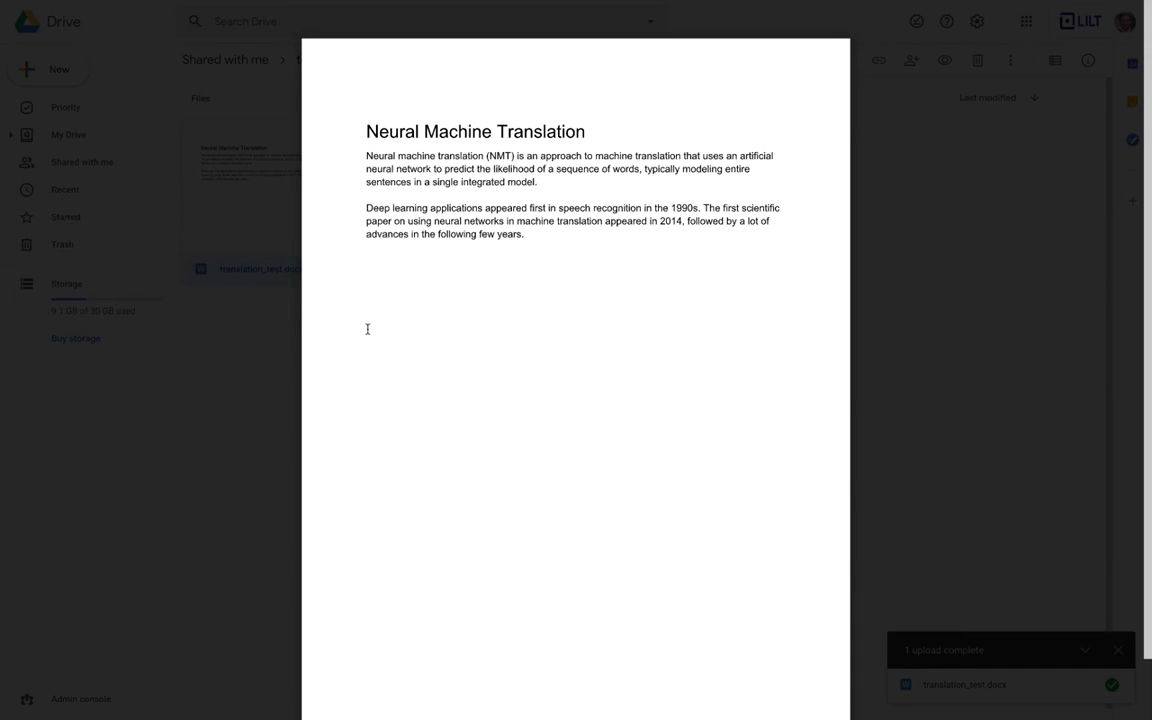
{"action": "left_click", "coordinate": [279, 336]}
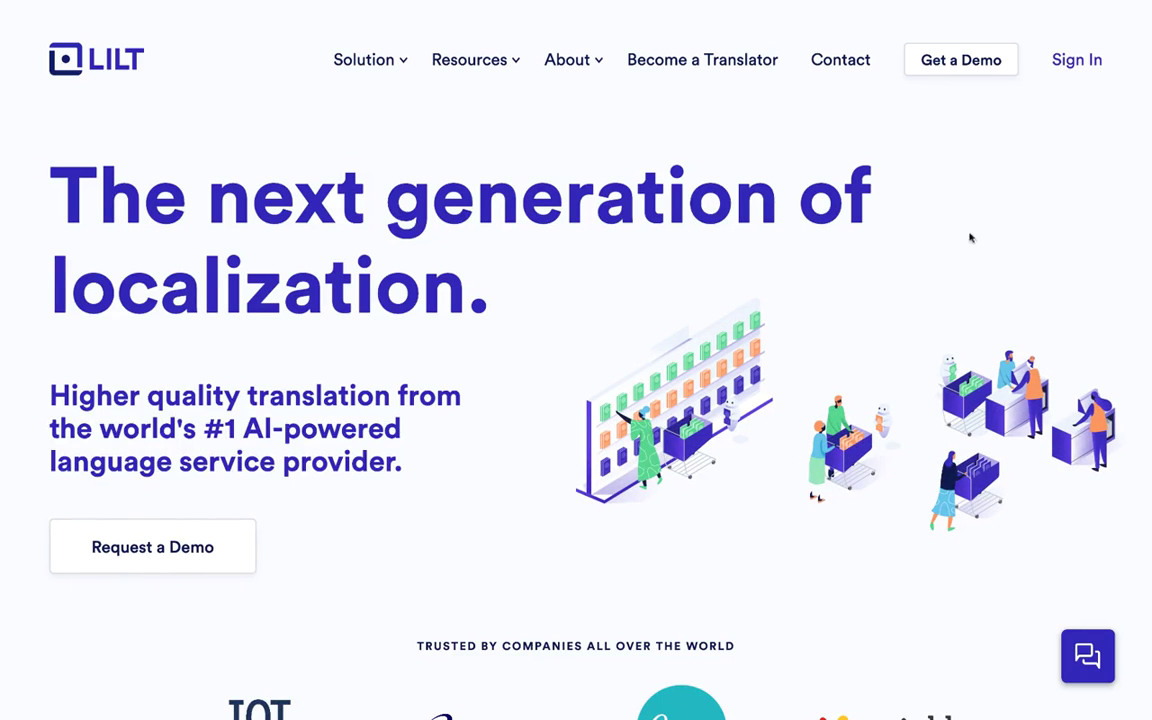
- Sign in to Lilt from the homepage and open the account avatar menu
{"action": "left_click", "coordinate": [1067, 69]}
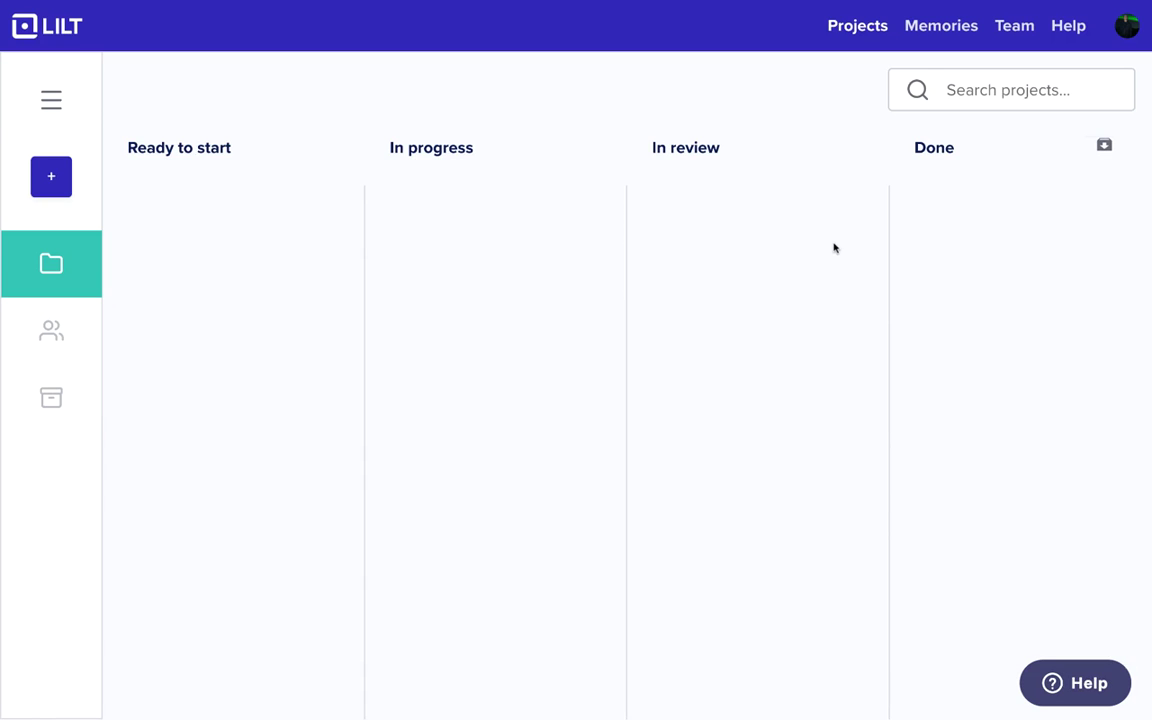
{"action": "left_click", "coordinate": [1127, 28]}
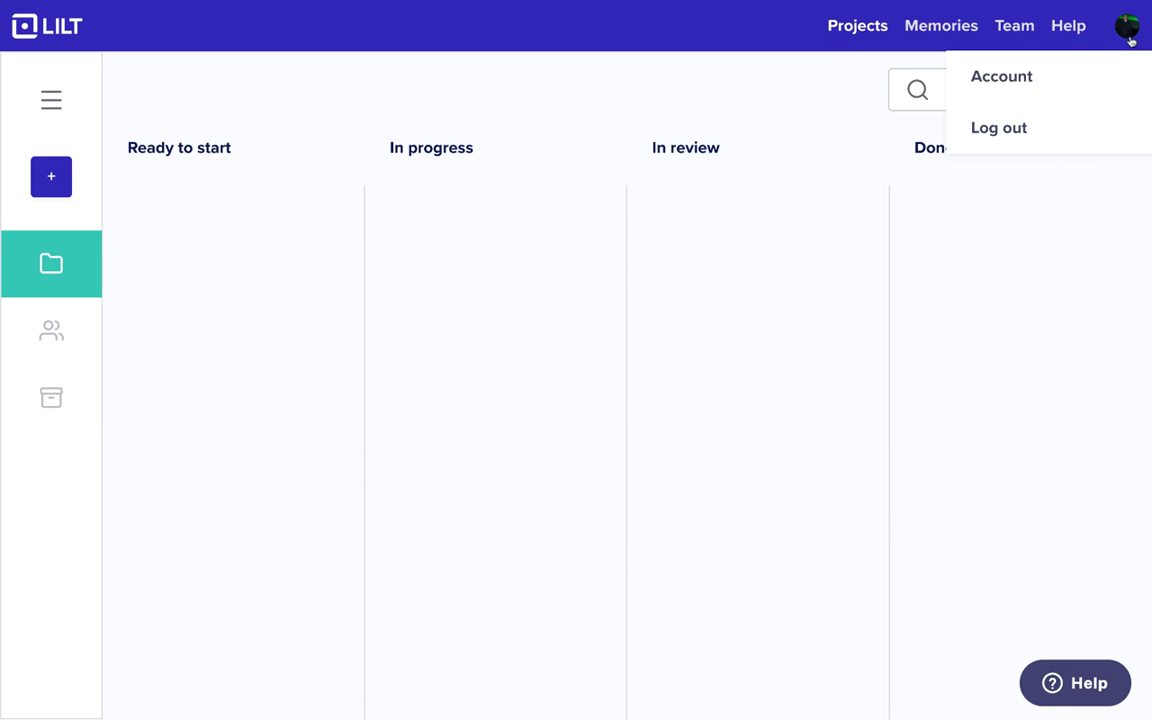
- Go to Account > Integrations and start adding a Google Drive integration
{"action": "left_click", "coordinate": [1079, 78]}
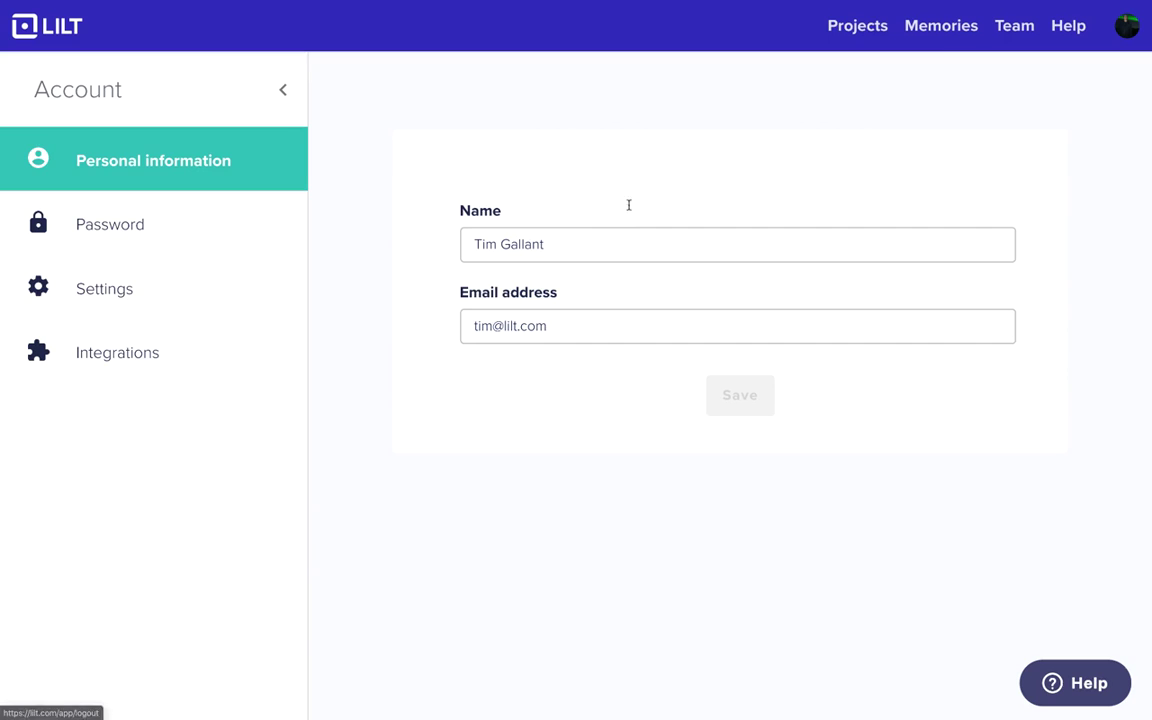
{"action": "left_click", "coordinate": [211, 352]}
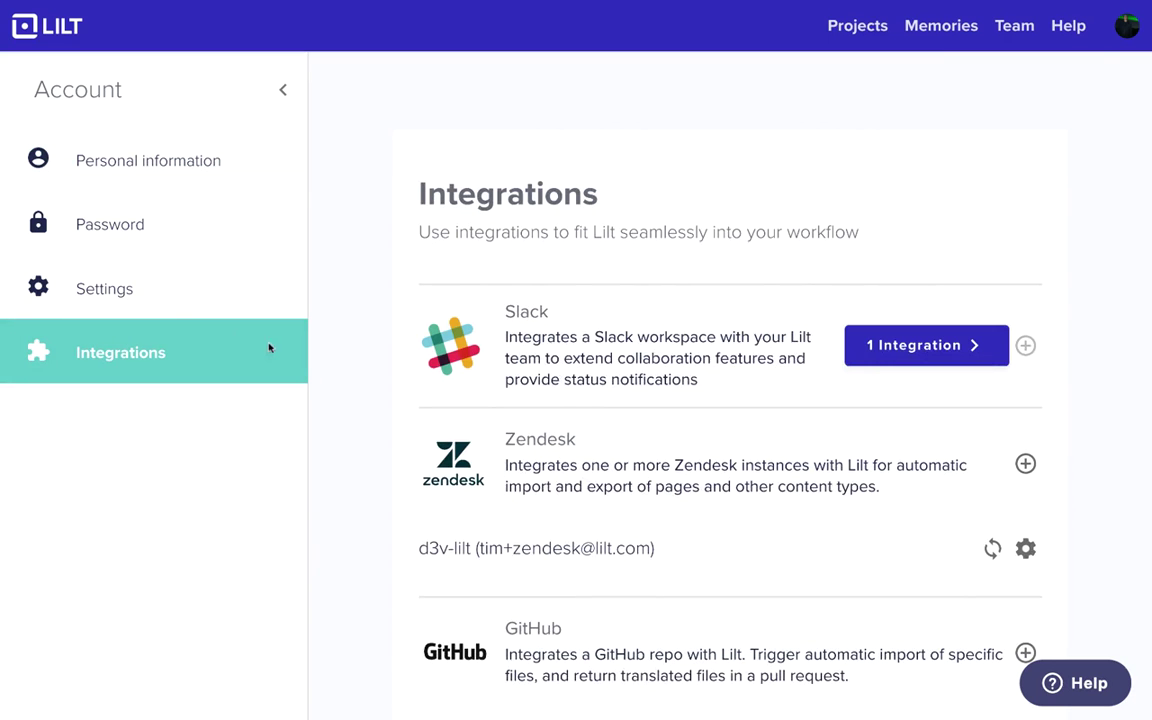
{"action": "scroll", "coordinate": [432, 450], "scroll_direction": "down", "scroll_amount": 5}
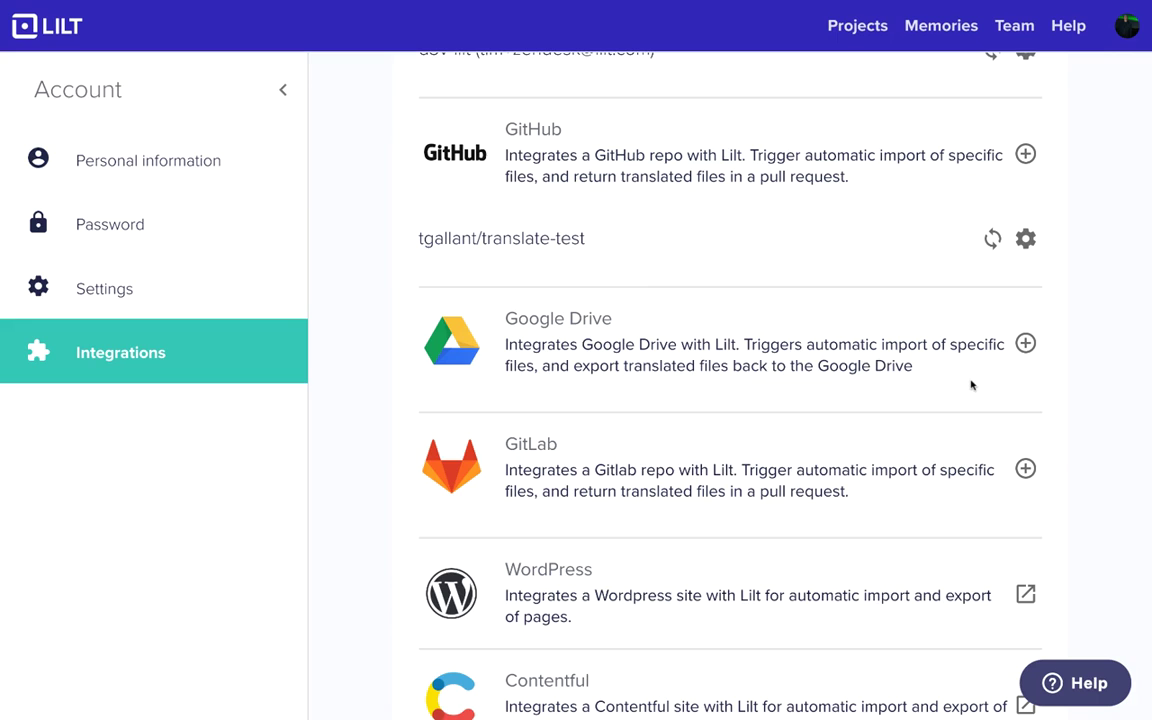
{"action": "left_click", "coordinate": [1025, 343]}
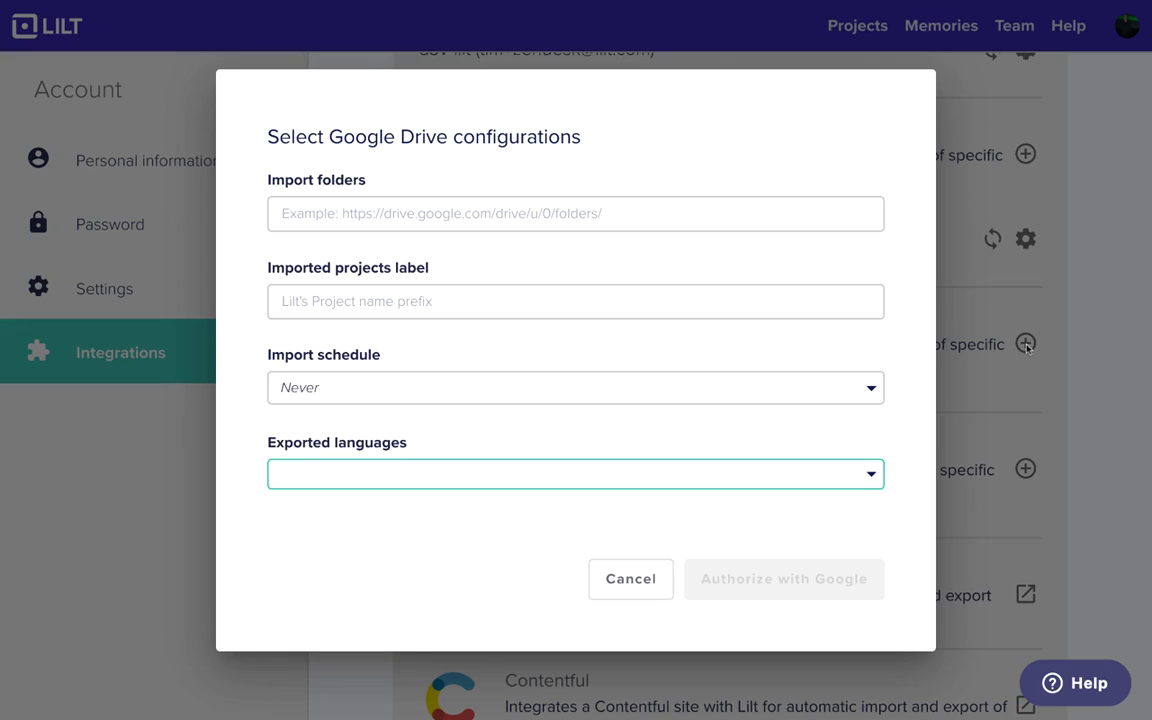
- Paste the Drive folder link as the import folder and label projects 'Google Drive Connector'
{"action": "left_click", "coordinate": [800, 216]}
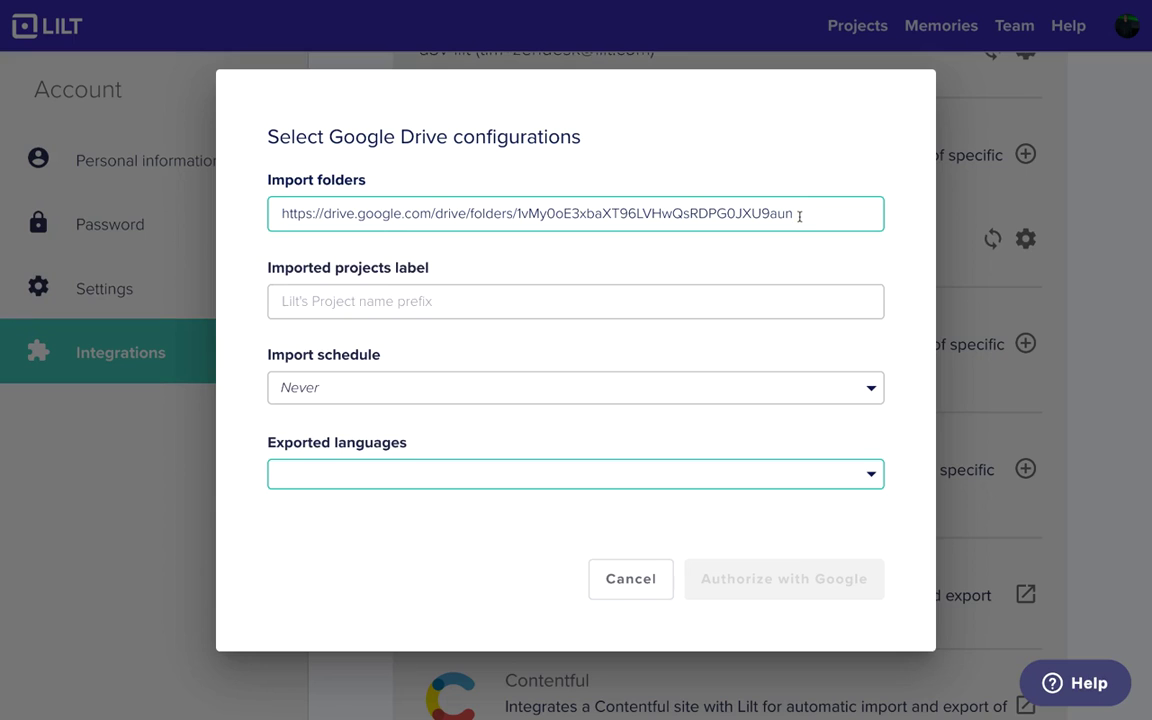
{"action": "key", "text": "Tab"}
{"action": "type", "text": "Google Drive "}
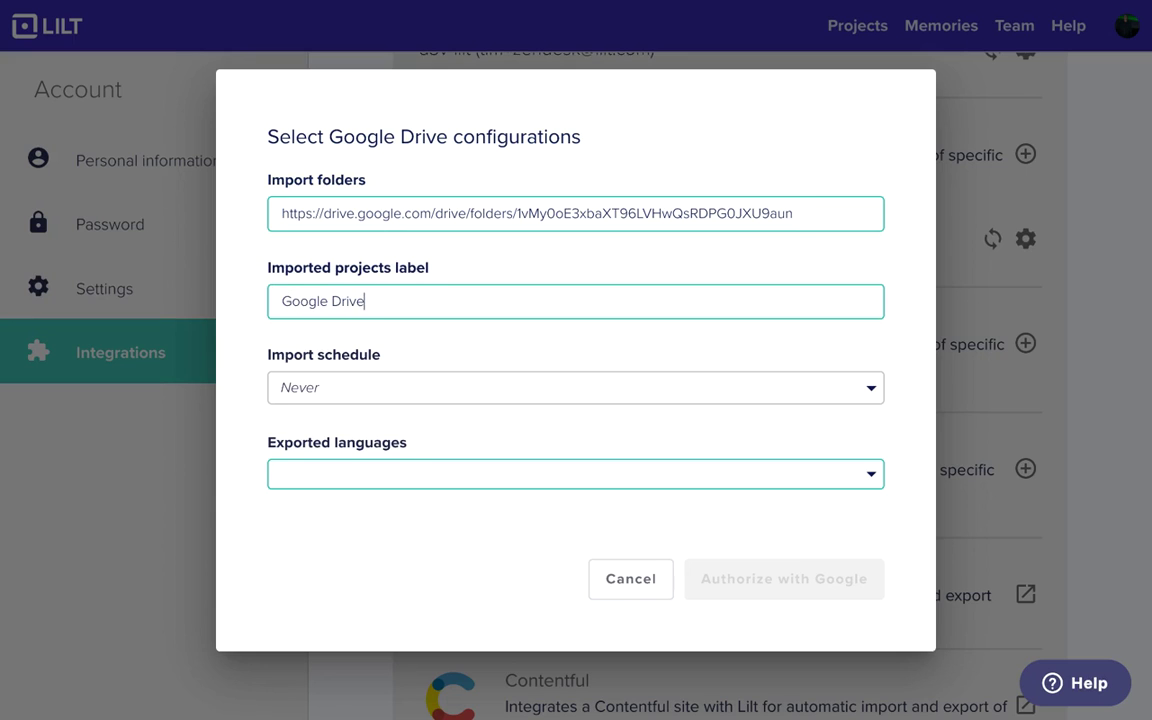
{"action": "type", "text": "Connector"}
- Set the import schedule to Every day and export to the Test 2019-08-29 Spanish memory
{"action": "left_click", "coordinate": [682, 401]}
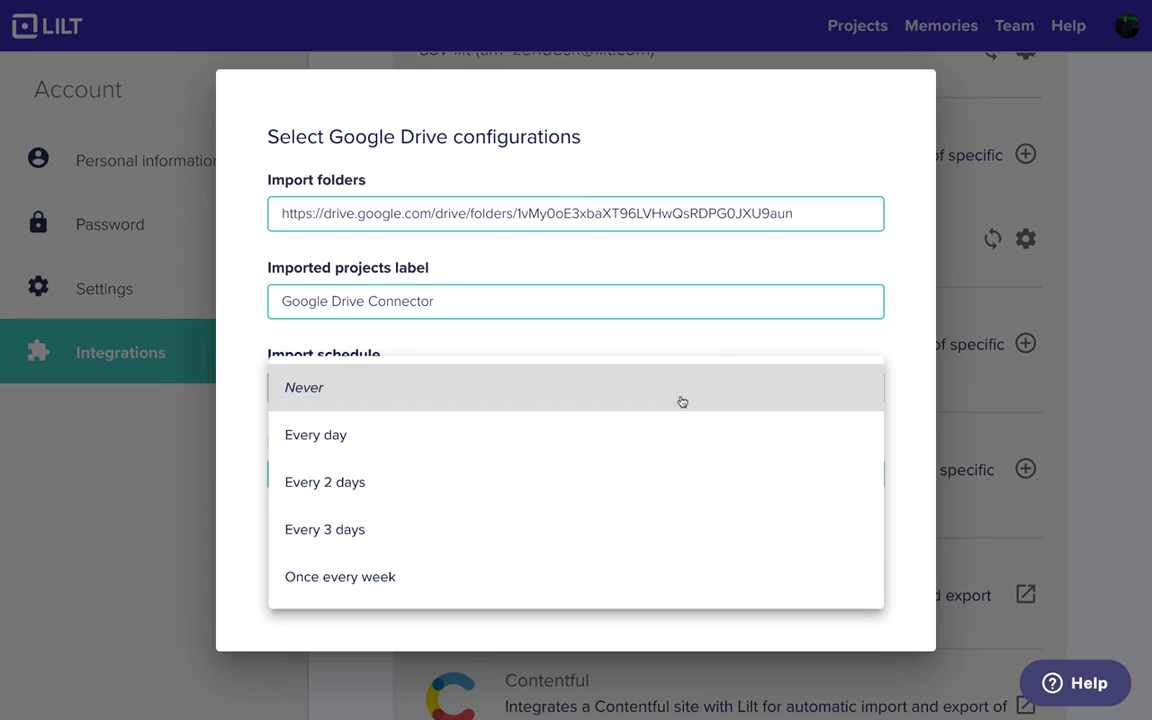
{"action": "left_click", "coordinate": [639, 432]}
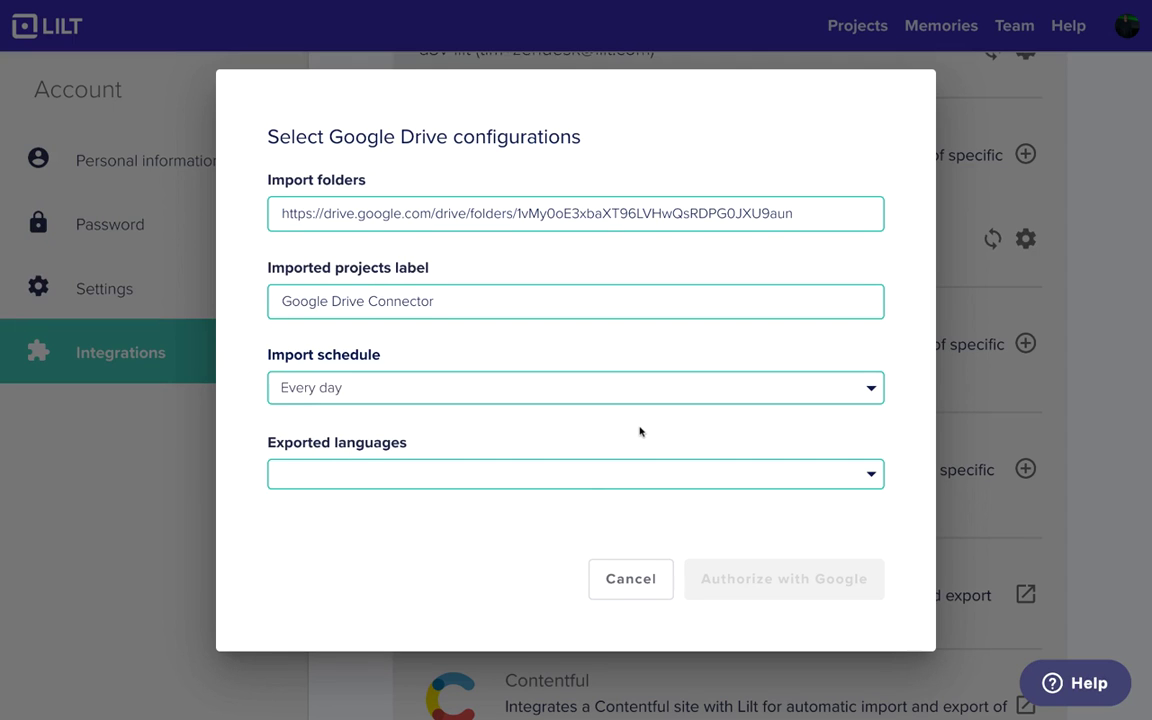
{"action": "left_click", "coordinate": [586, 475]}
{"action": "scroll", "coordinate": [585, 532], "scroll_direction": "down", "scroll_amount": 3}
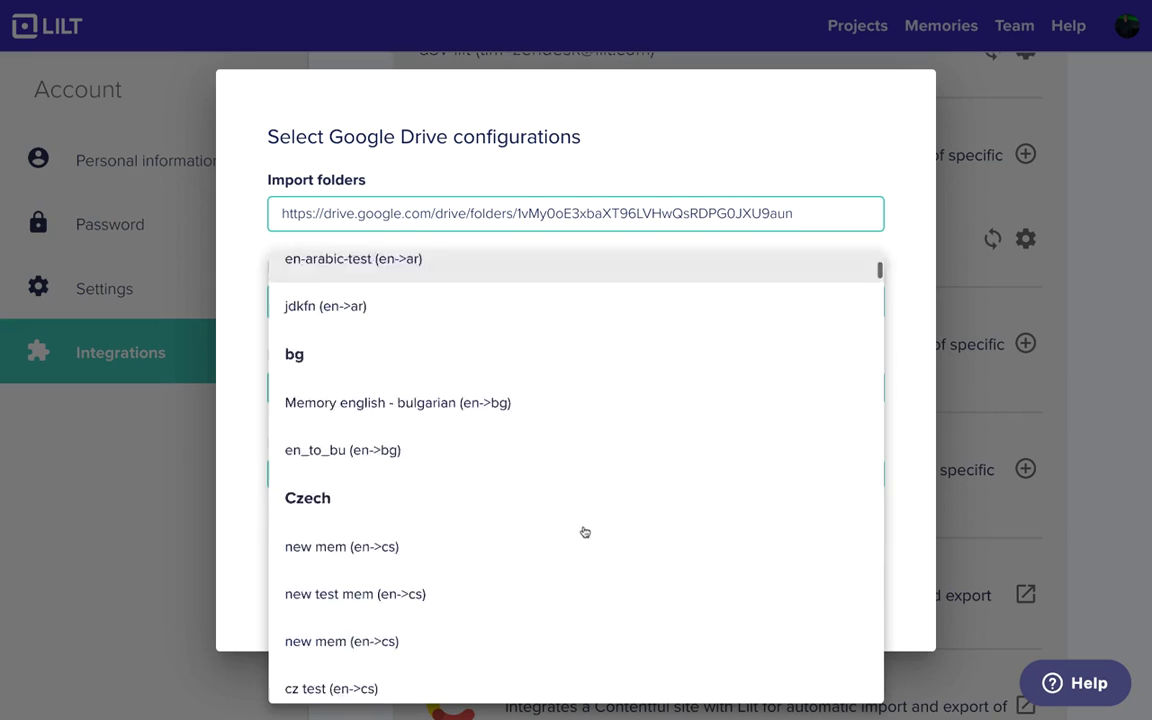
{"action": "scroll", "coordinate": [585, 532], "scroll_direction": "down", "scroll_amount": 20}
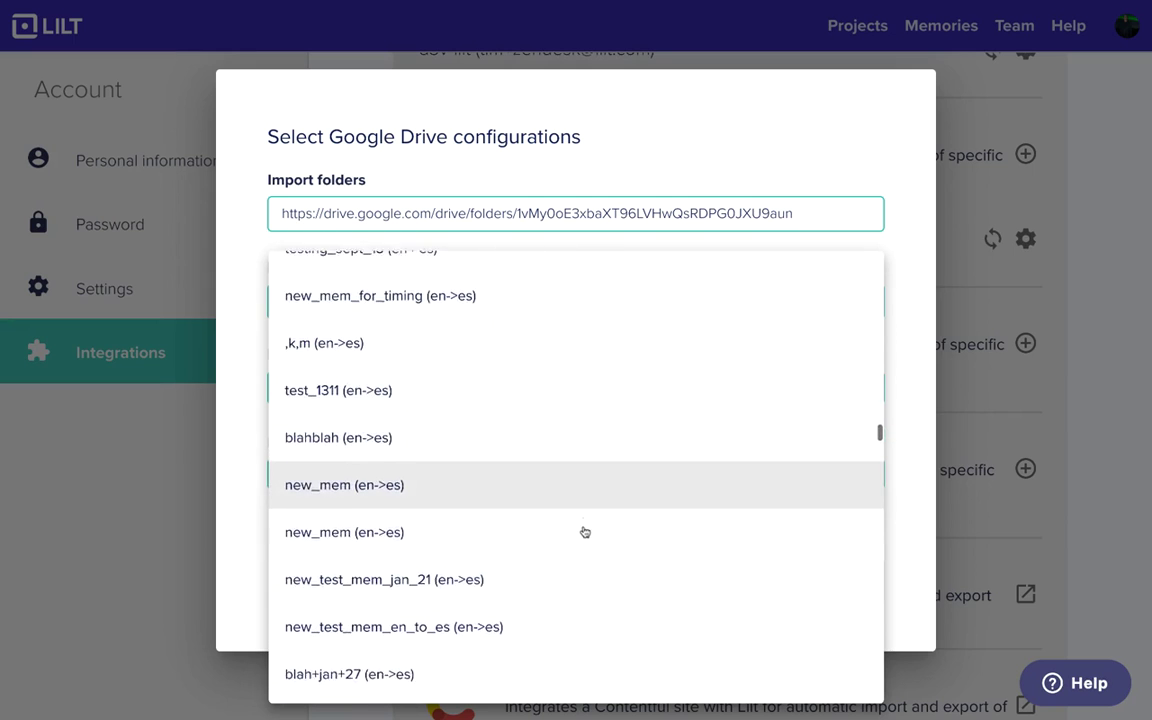
{"action": "scroll", "coordinate": [585, 532], "scroll_direction": "down", "scroll_amount": 10}
{"action": "scroll", "coordinate": [584, 532], "scroll_direction": "up", "scroll_amount": 4}
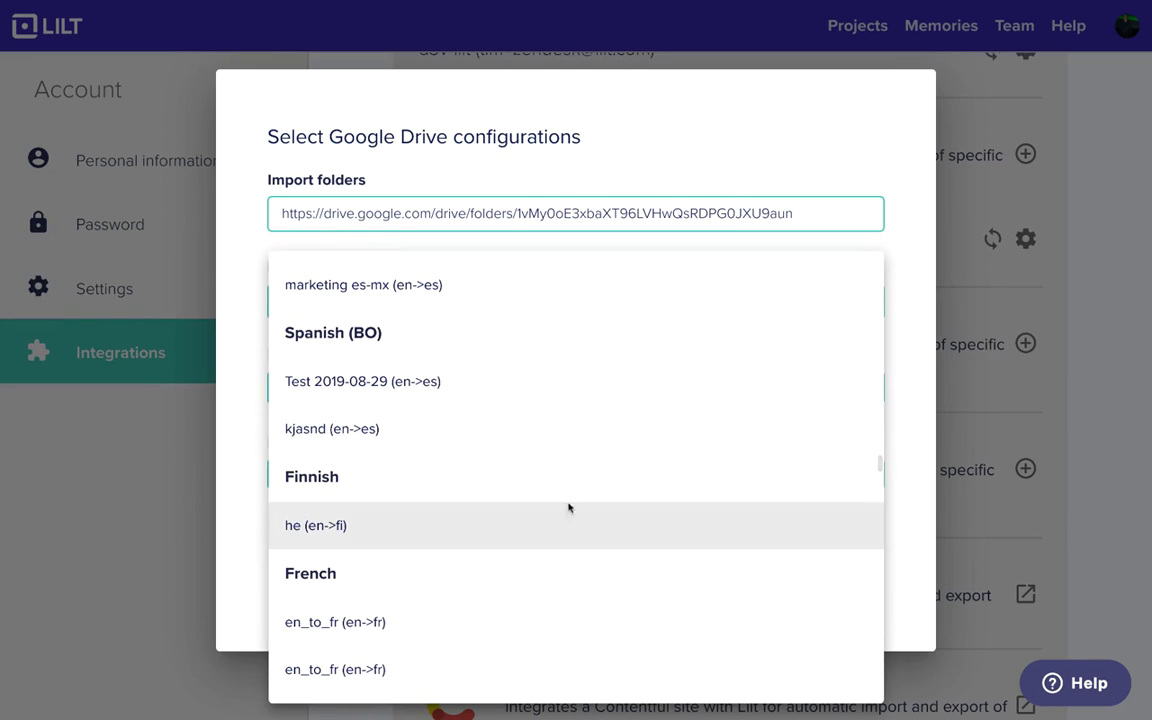
{"action": "left_click", "coordinate": [504, 393]}
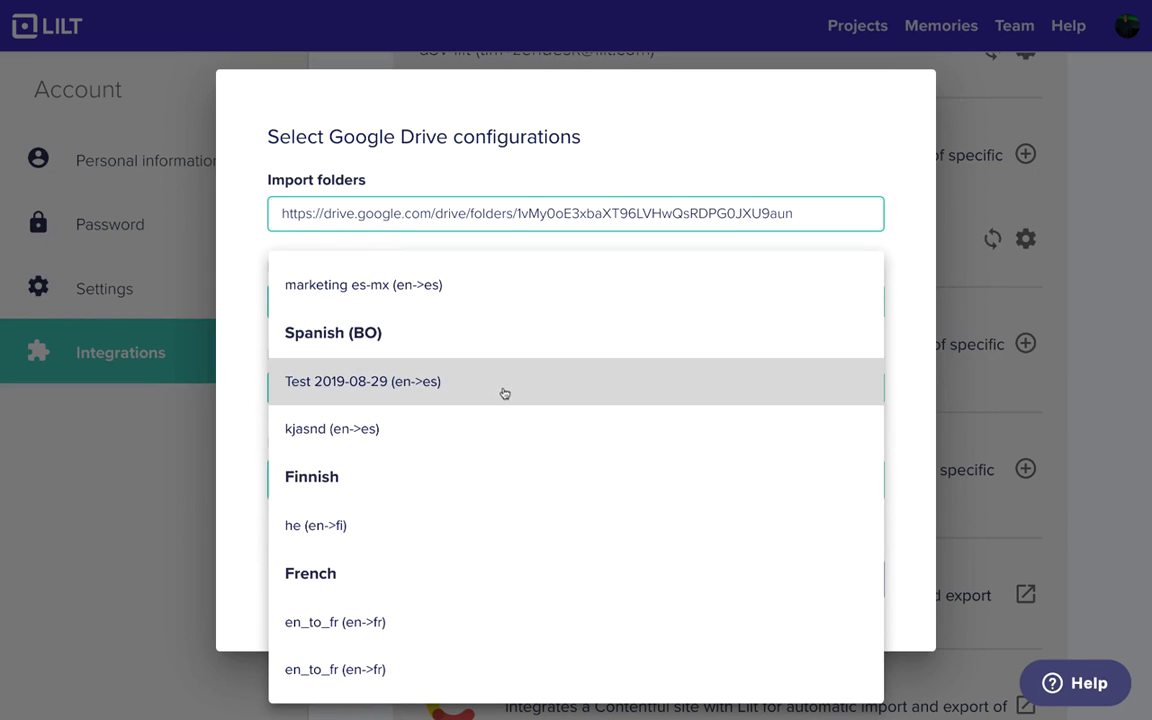
{"action": "left_click", "coordinate": [919, 532]}
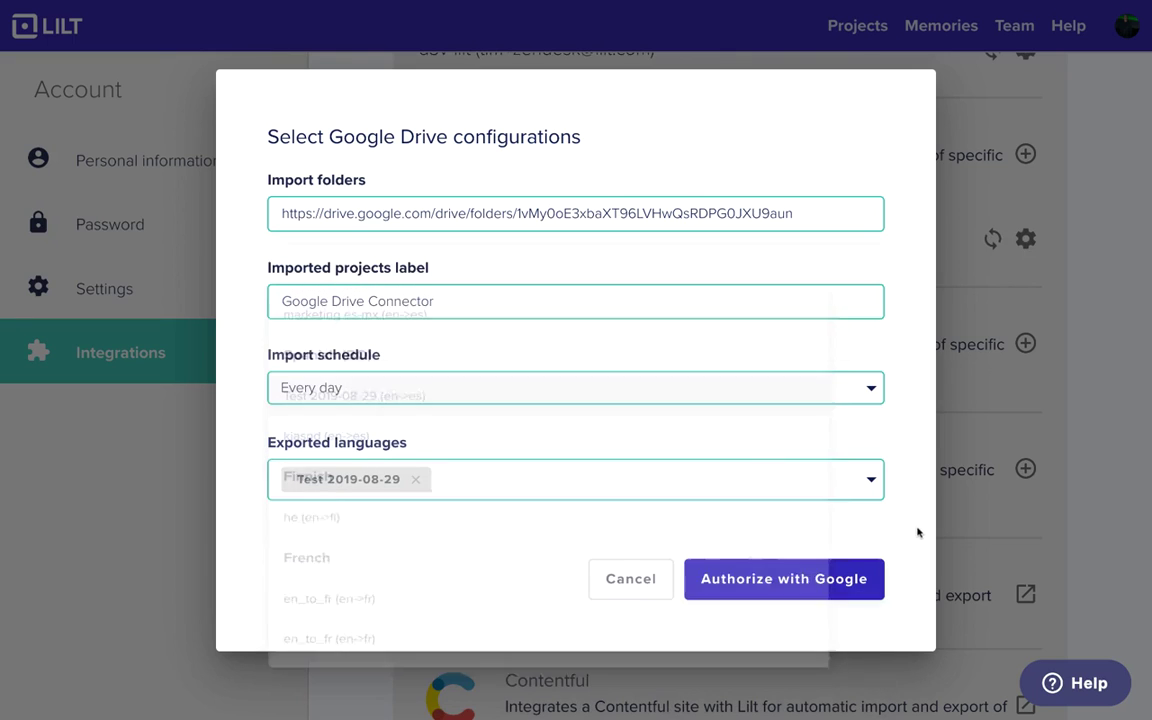
- Authorize with Google using the first listed account and grant Lilt access to Drive files
{"action": "left_click", "coordinate": [786, 593]}
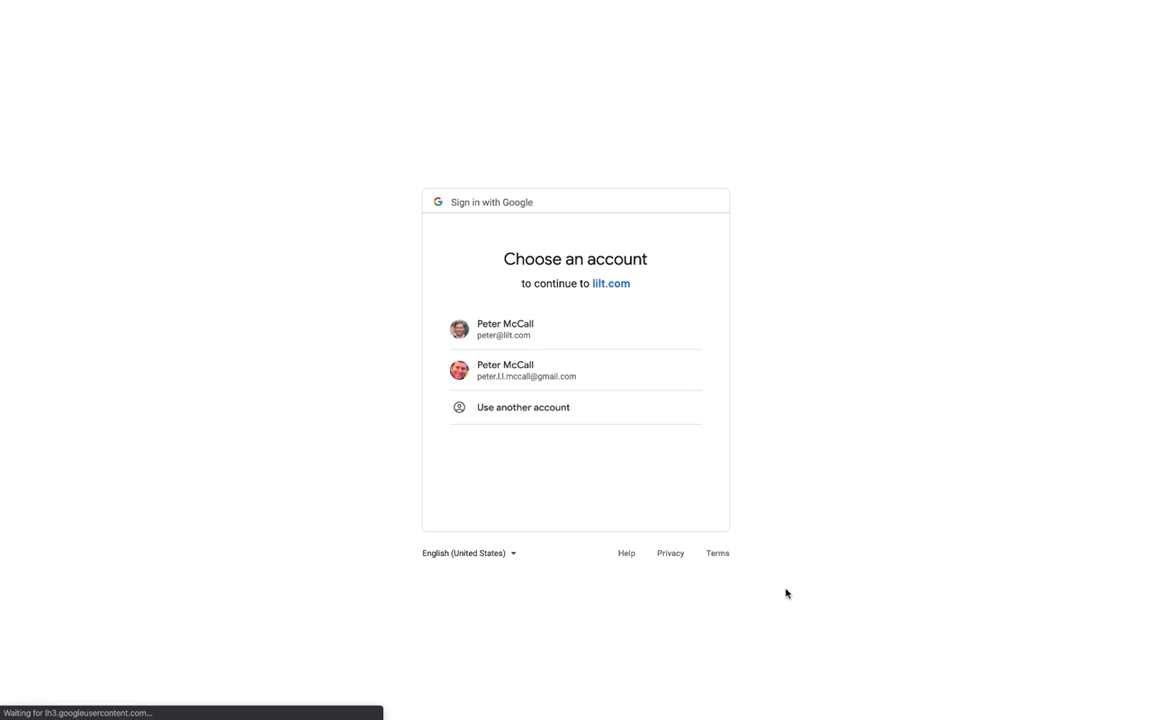
{"action": "left_click", "coordinate": [663, 342]}
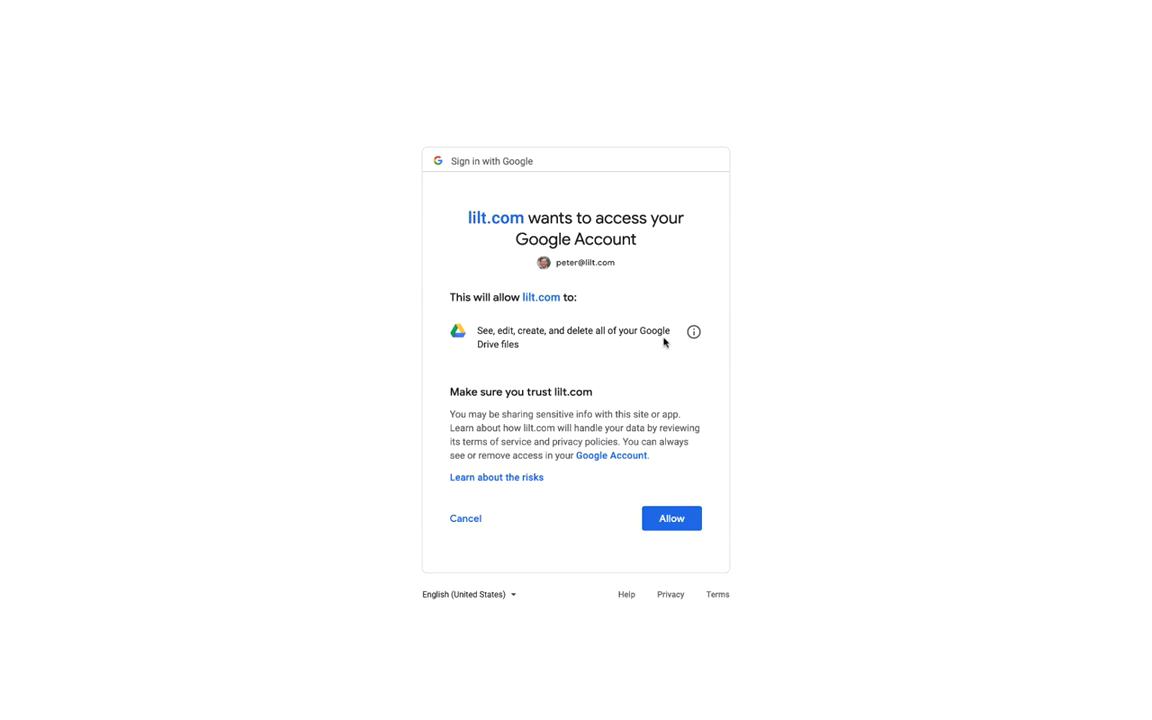
{"action": "left_click", "coordinate": [671, 519]}
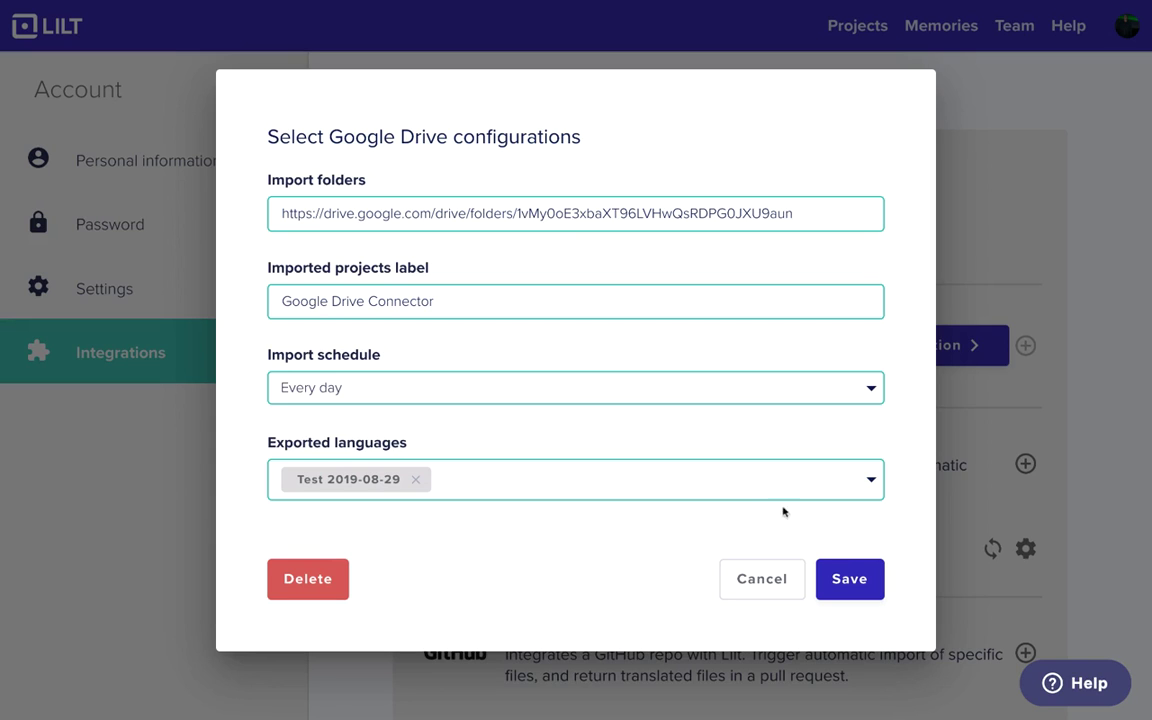
- Save the Google Drive integration, dismiss the success message, and sync the Google Drive Connector
{"action": "left_click", "coordinate": [841, 580]}
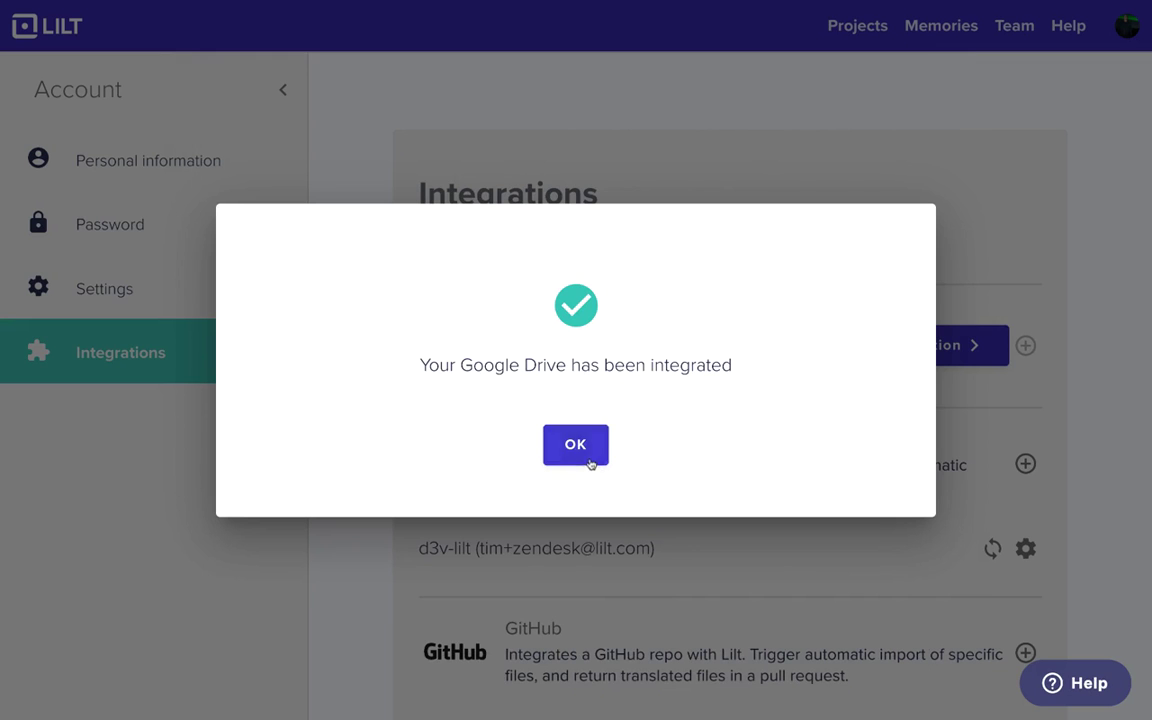
{"action": "left_click", "coordinate": [588, 456]}
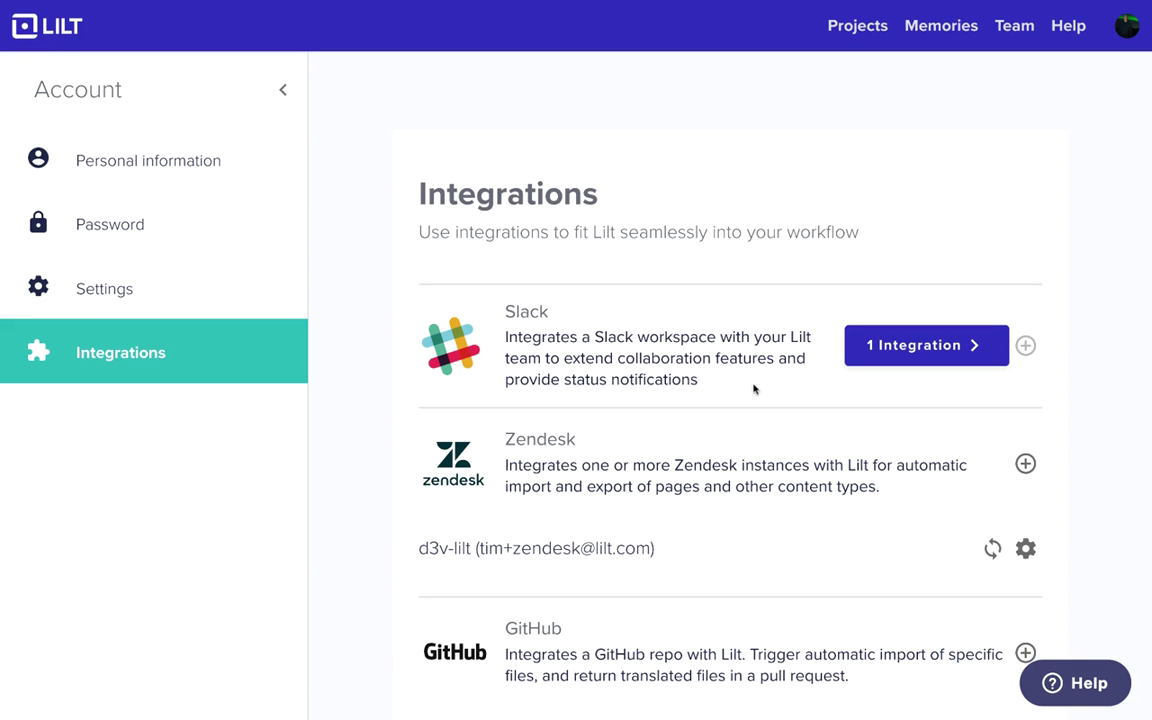
{"action": "scroll", "coordinate": [754, 389], "scroll_direction": "down", "scroll_amount": 5}
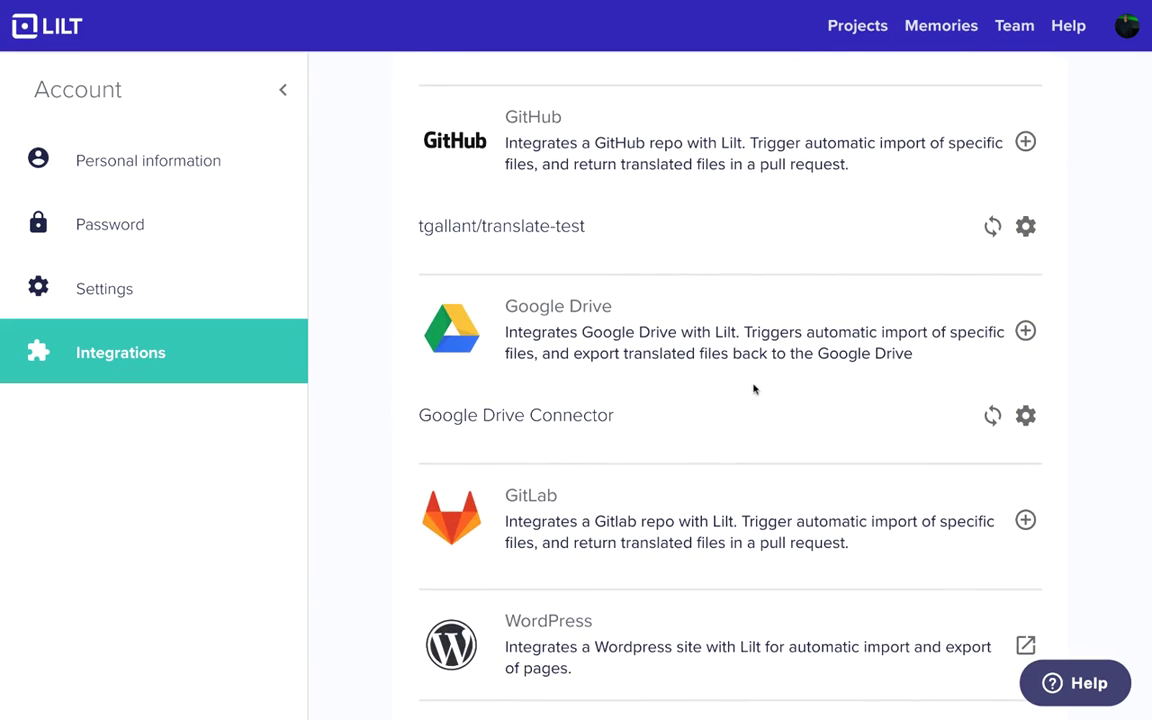
{"action": "left_click", "coordinate": [994, 419]}
- From the Projects board, open the Google Drive Connector project's translation_test.docx for translation
{"action": "left_click", "coordinate": [836, 36]}
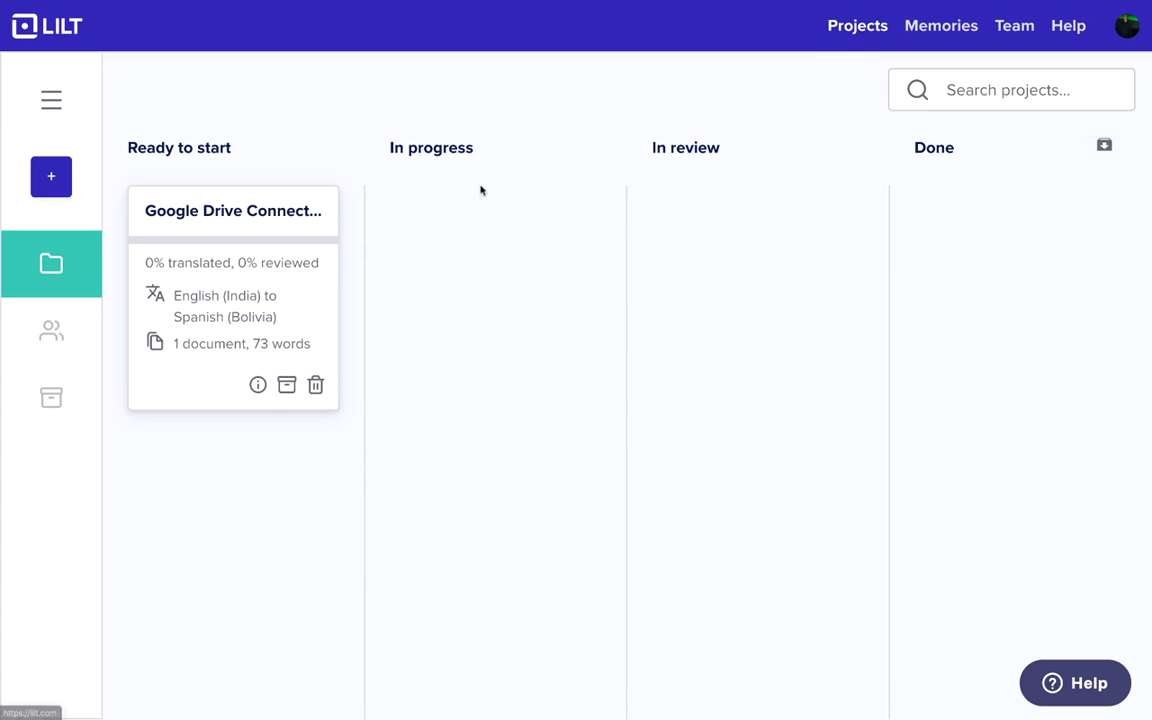
{"action": "left_click", "coordinate": [323, 253]}
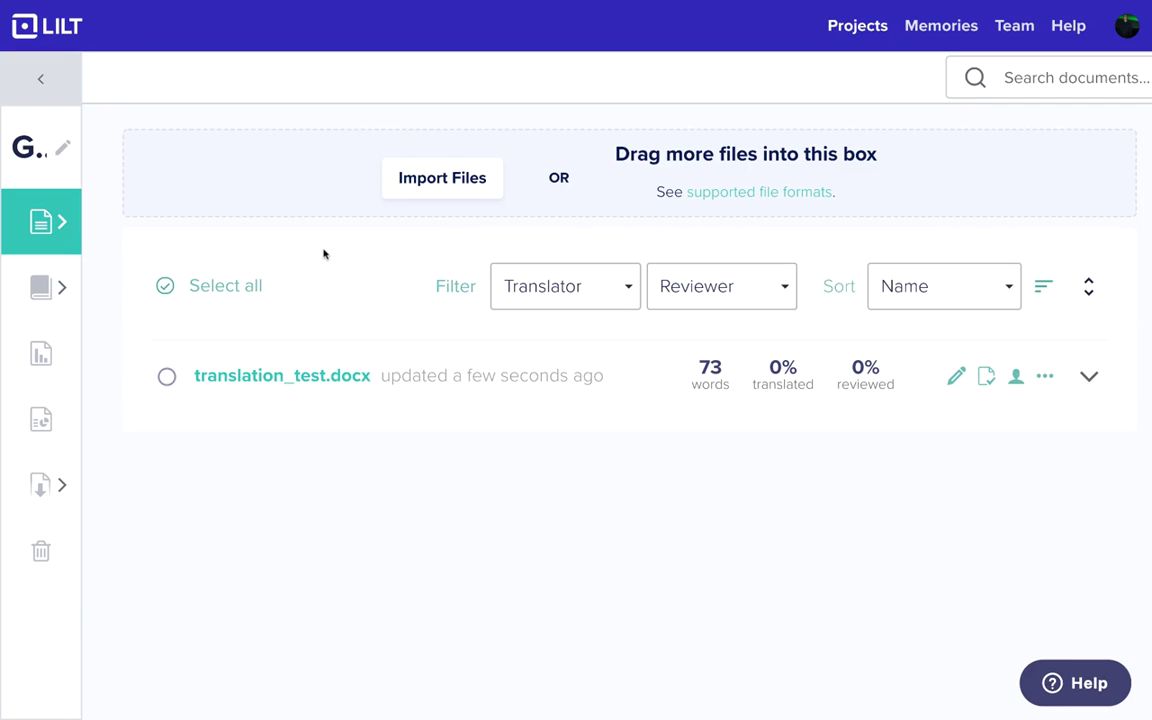
{"action": "left_click", "coordinate": [300, 376]}
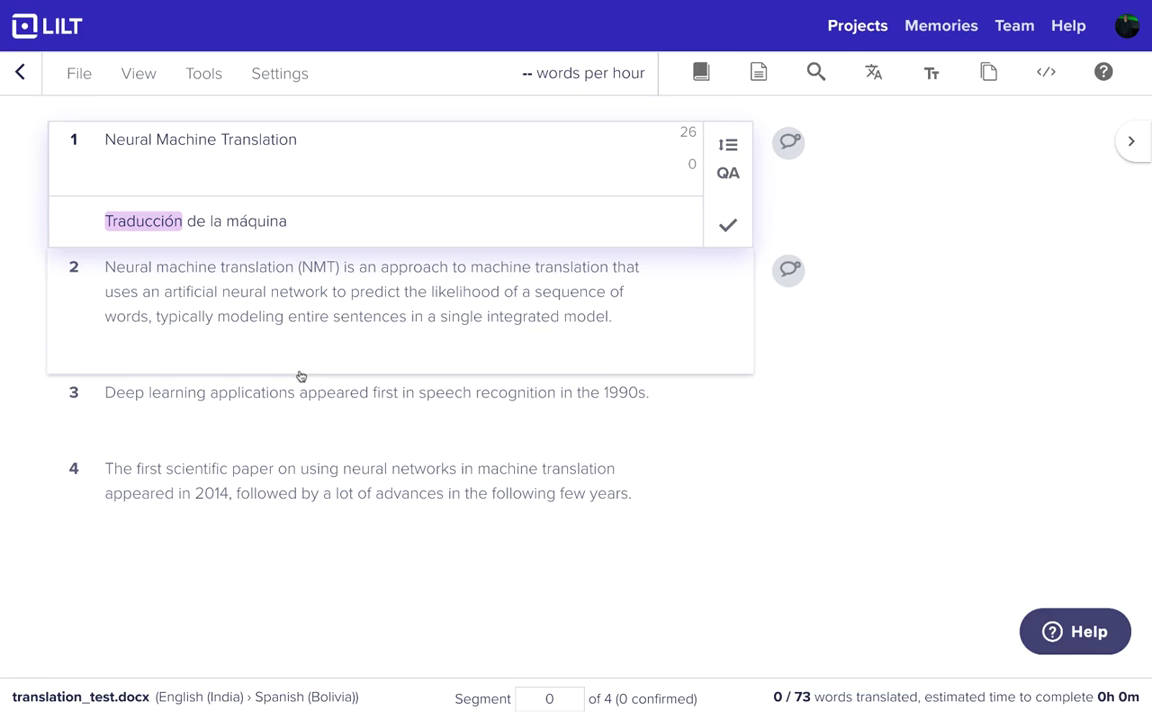
- Insert and confirm the suggested Spanish translation for all four segments, then mark translation done
{"action": "key", "text": "shift+Return"}
{"action": "key", "text": "ctrl+Return"}
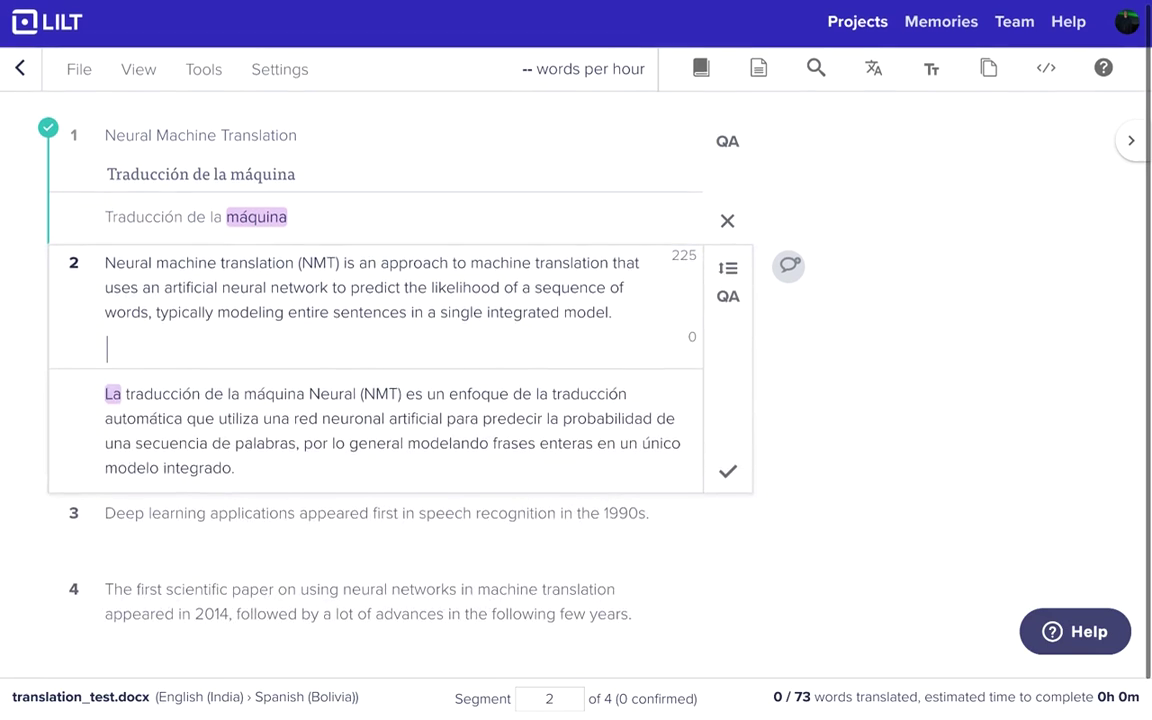
{"action": "key", "text": "shift+Return"}
{"action": "key", "text": "ctrl+Return"}
{"action": "key", "text": "shift+Return"}
{"action": "key", "text": "ctrl+Return"}
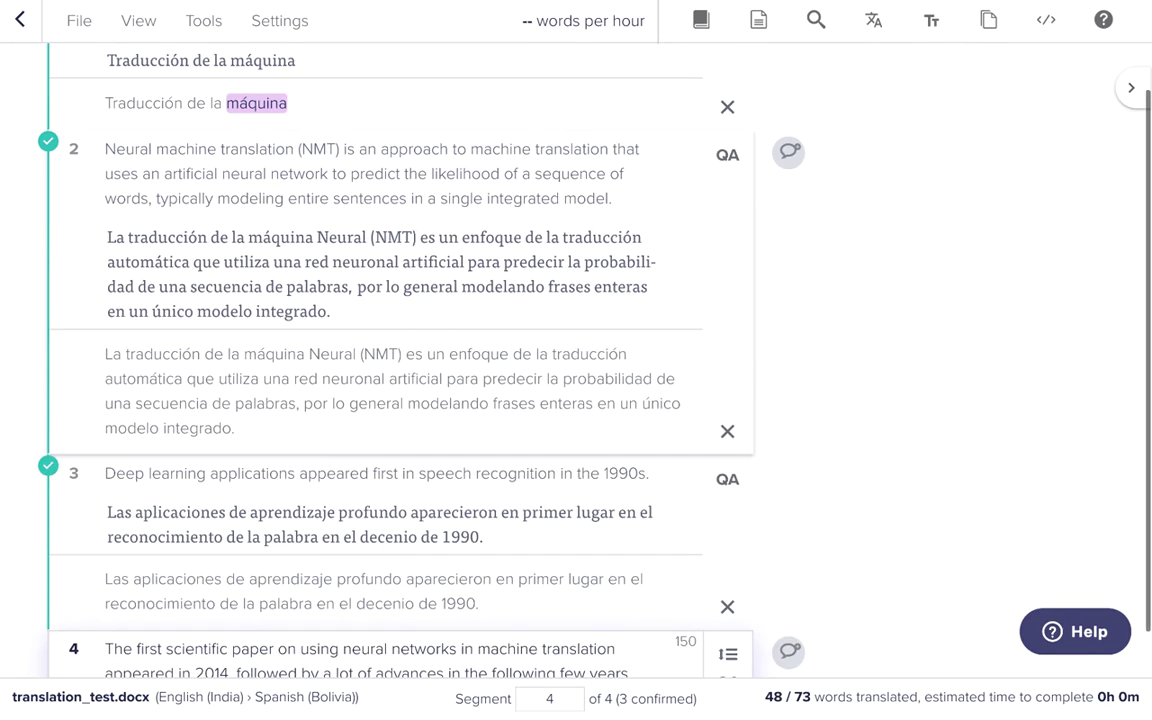
{"action": "key", "text": "shift+Return"}
{"action": "key", "text": "ctrl+Return"}
{"action": "left_click", "coordinate": [944, 624]}
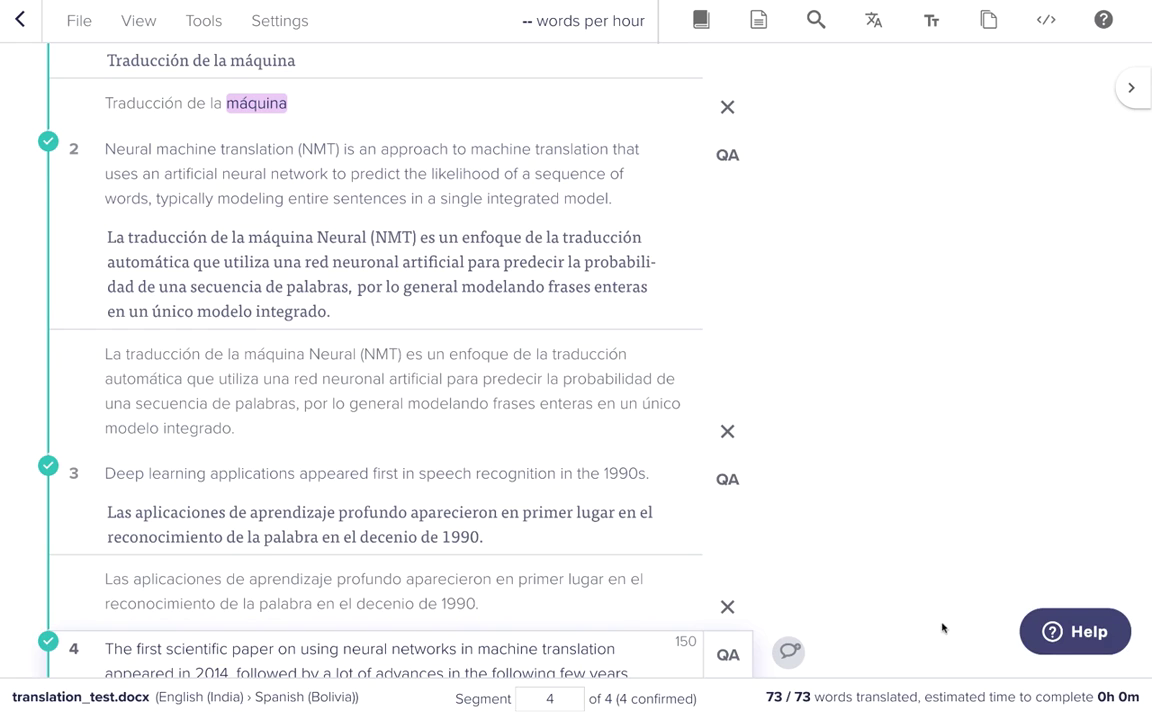
- Review translation_test.docx, accept all confirmed segments, mark the review done, and return to Projects
{"action": "left_click", "coordinate": [20, 24]}
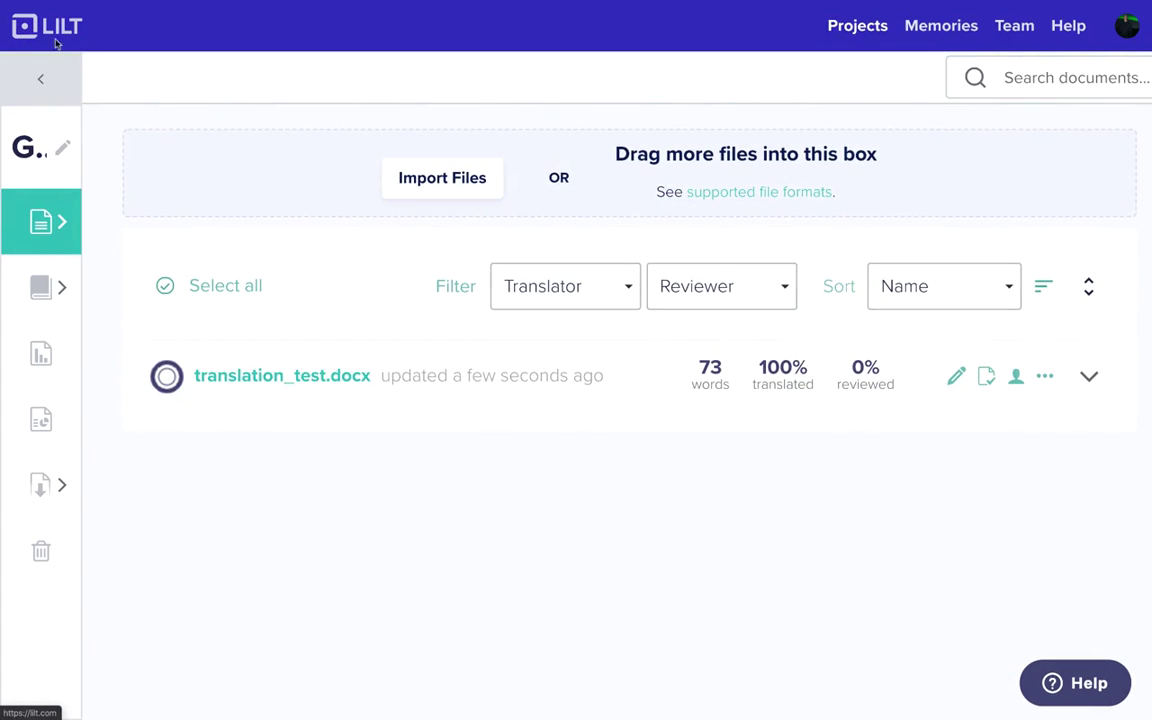
{"action": "left_click", "coordinate": [987, 380]}
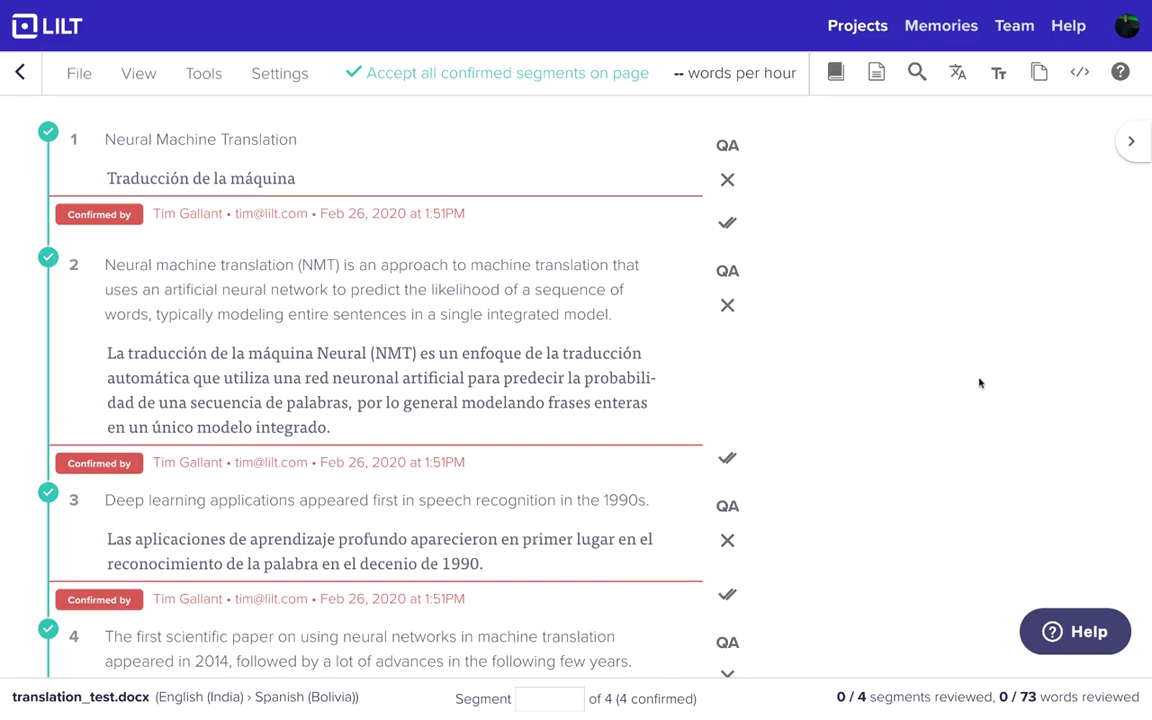
{"action": "left_click", "coordinate": [548, 72]}
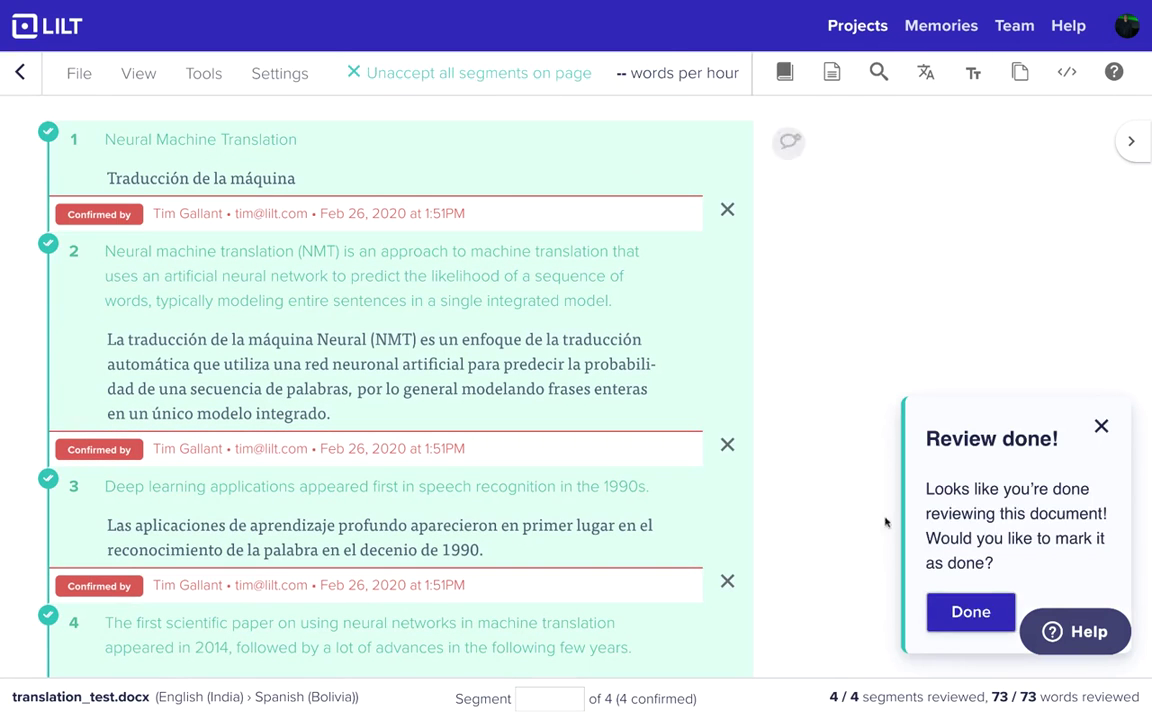
{"action": "left_click", "coordinate": [970, 611]}
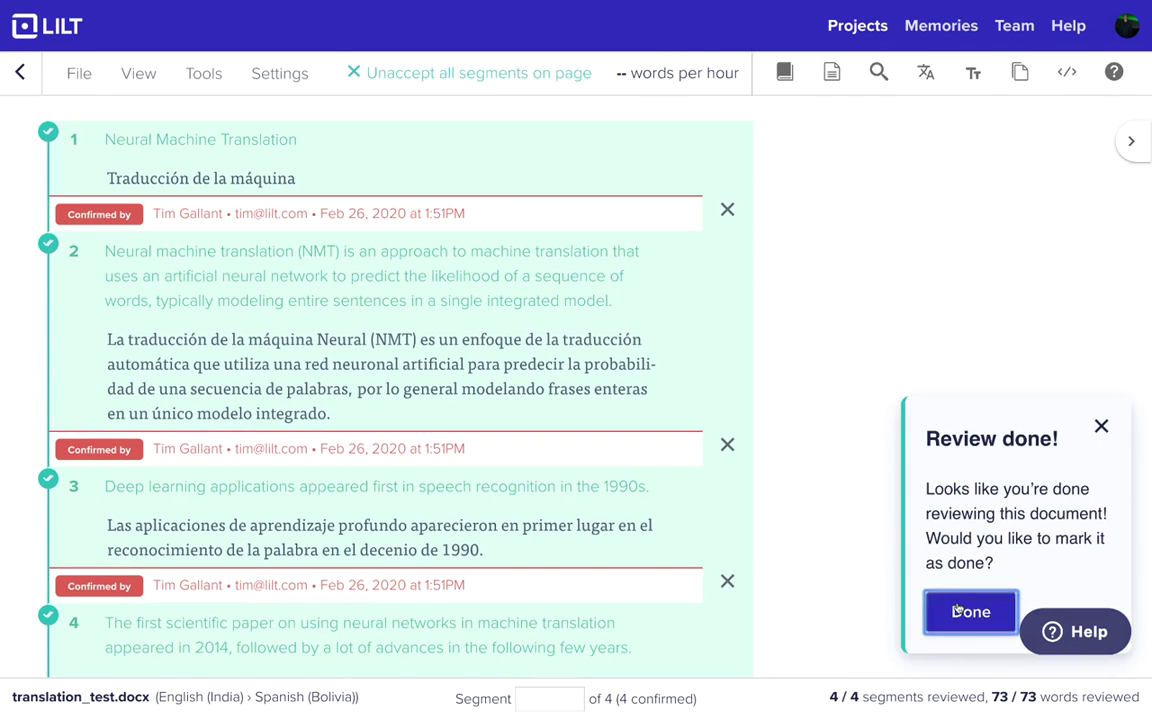
{"action": "left_click", "coordinate": [17, 76]}
{"action": "left_click", "coordinate": [62, 84]}
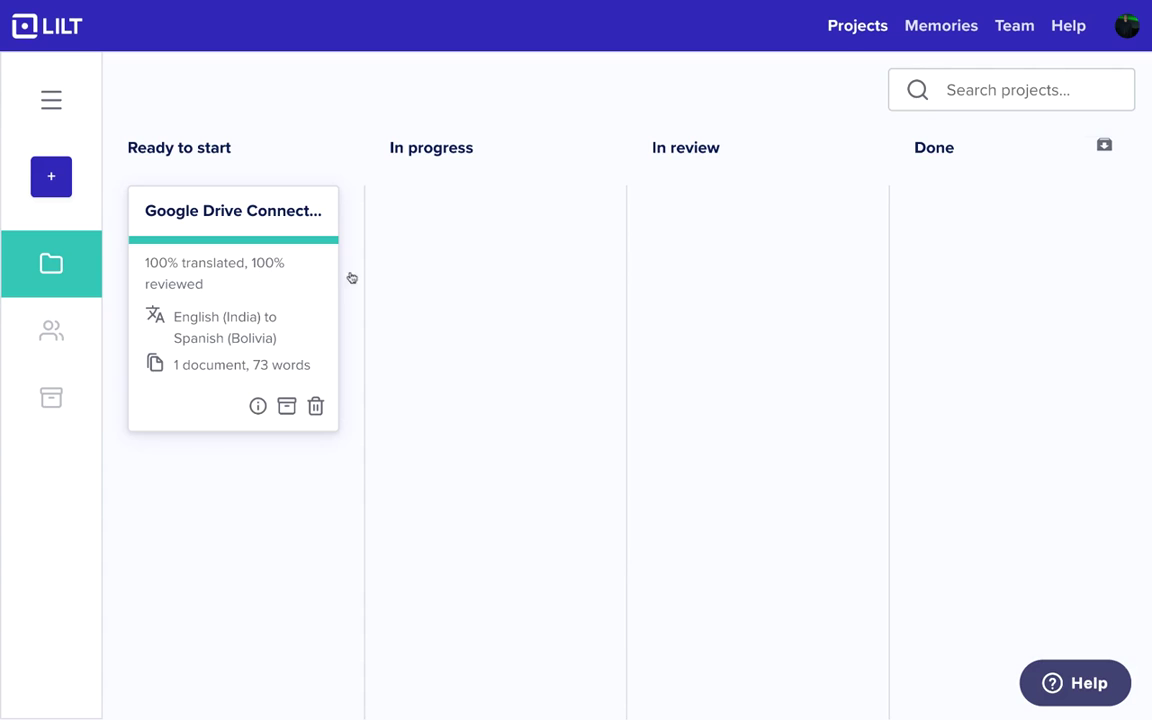
- Drag the Google Drive Connector project into the Done column and return to account settings
{"action": "left_click_drag", "start_coordinate": [306, 293], "coordinate": [950, 340]}
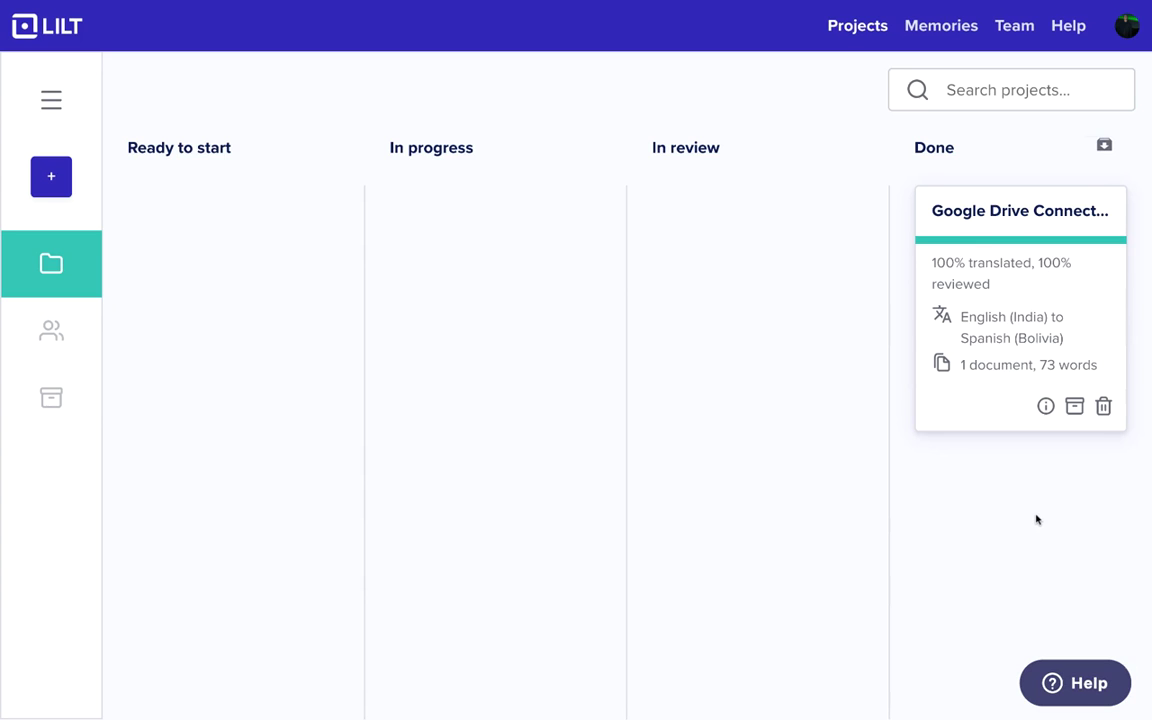
{"action": "left_click", "coordinate": [1127, 25]}
{"action": "left_click", "coordinate": [1095, 75]}
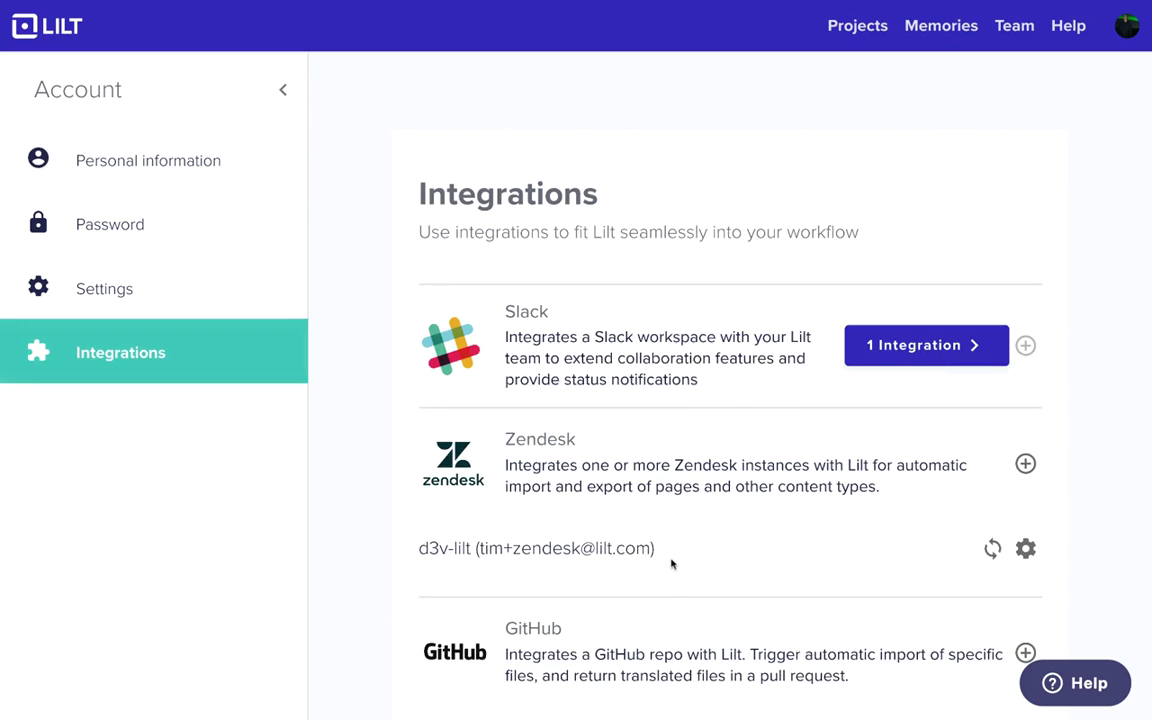
- Resync the Google Drive Connector to export the Spanish translation back to the Drive folder
{"action": "scroll", "coordinate": [674, 560], "scroll_direction": "down", "scroll_amount": 5}
{"action": "left_click", "coordinate": [992, 444]}
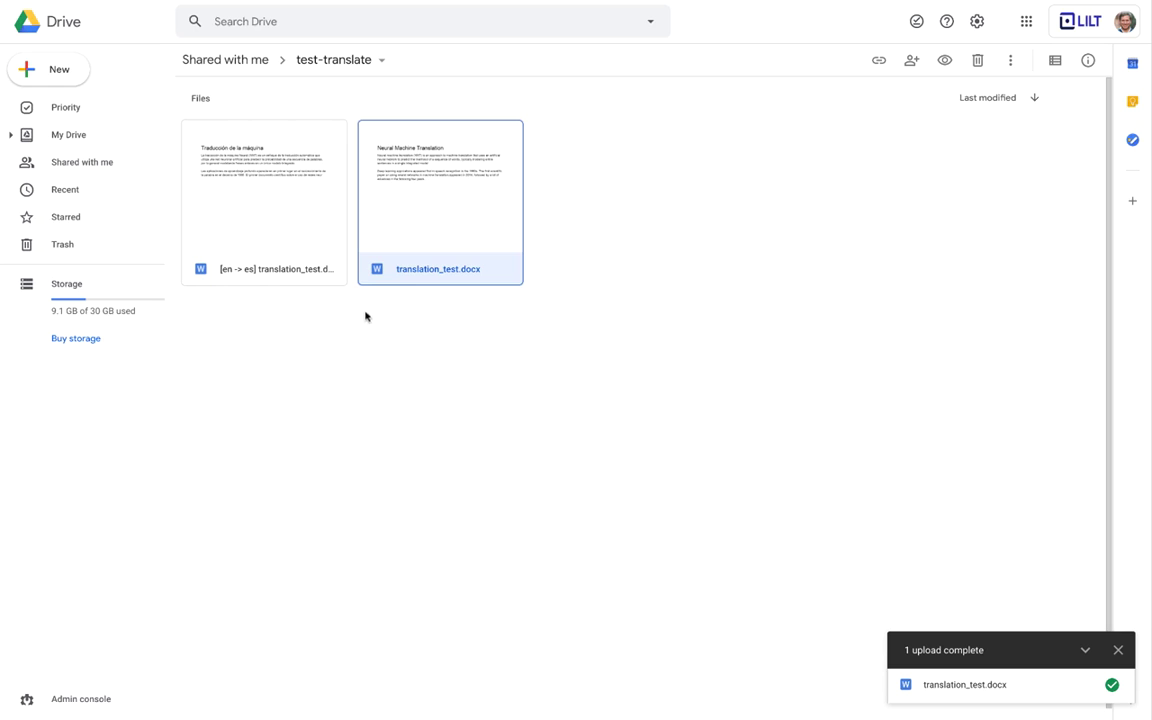
{"action": "double_click", "coordinate": [293, 216]}
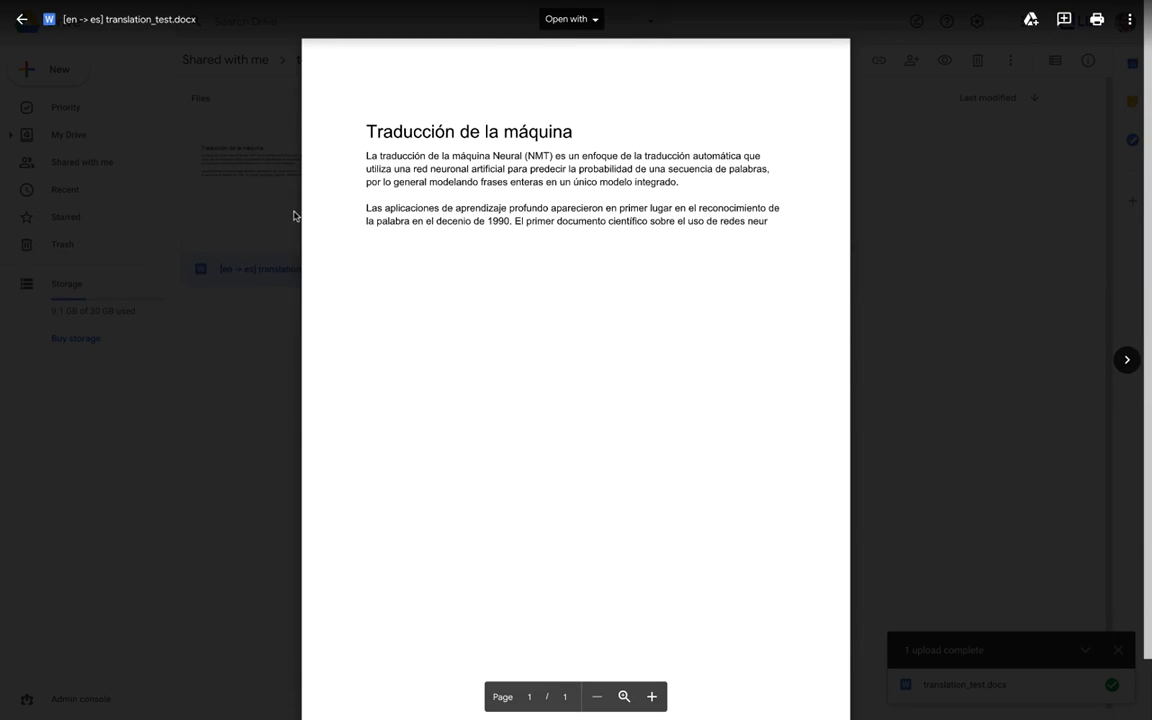
{"action": "left_click", "coordinate": [269, 350]}
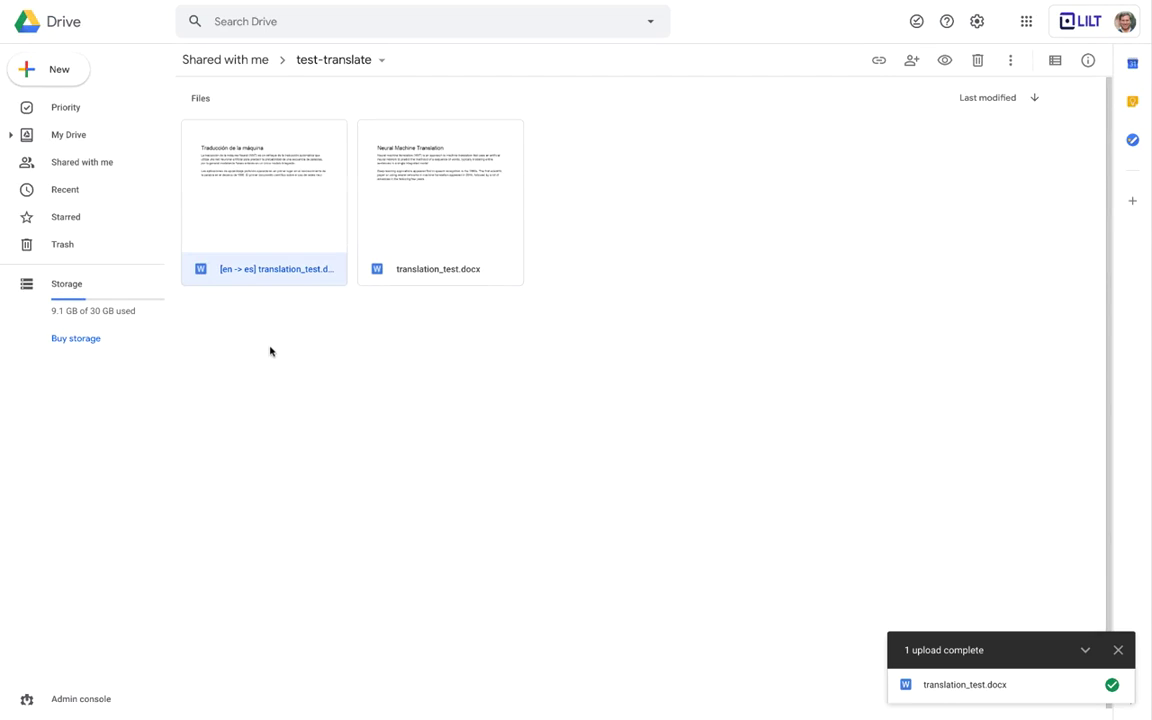